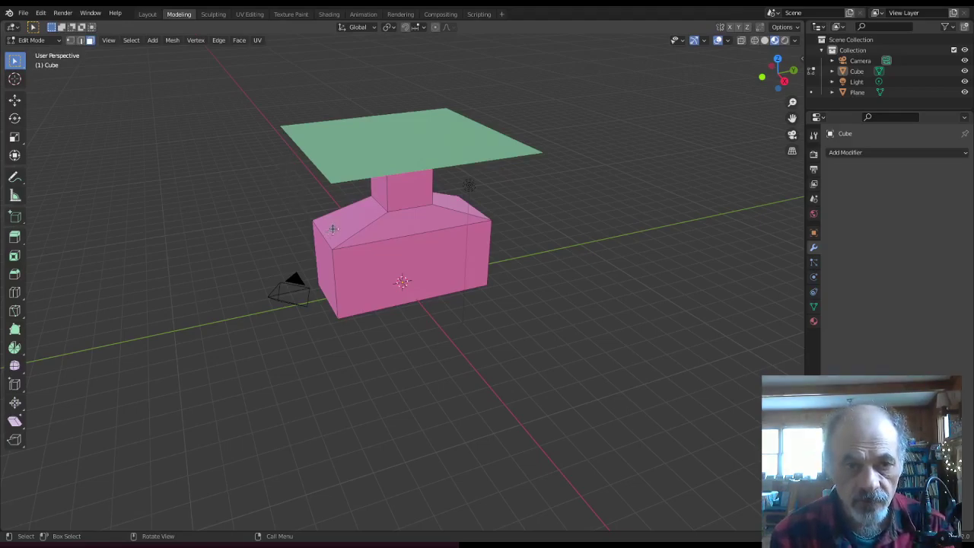
# Step: Leave the pink box's Edit Mode and start editing the green plane's mesh
pyautogui.moveTo(400, 200); pyautogui.dragTo(398, 151, button='middle')
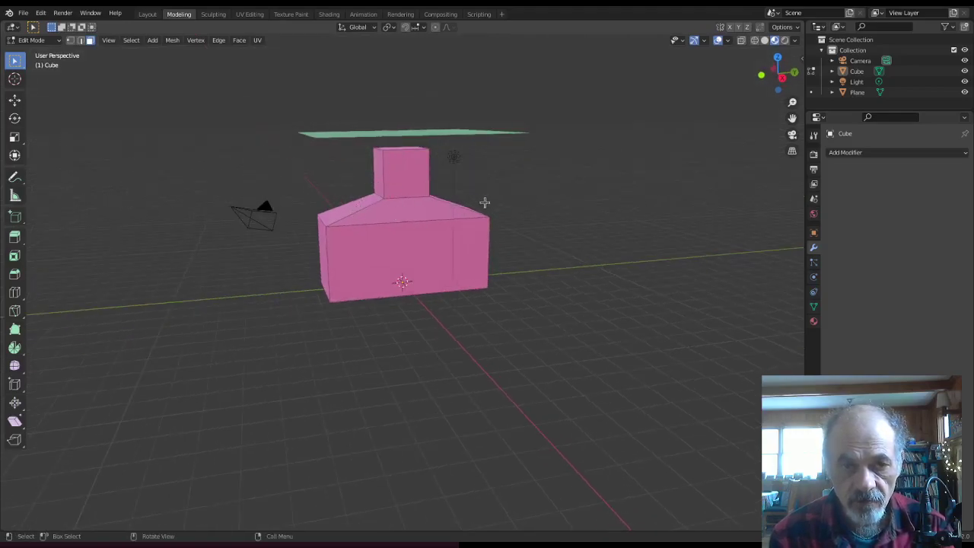
pyautogui.moveTo(273, 191); pyautogui.dragTo(266, 235, button='middle')
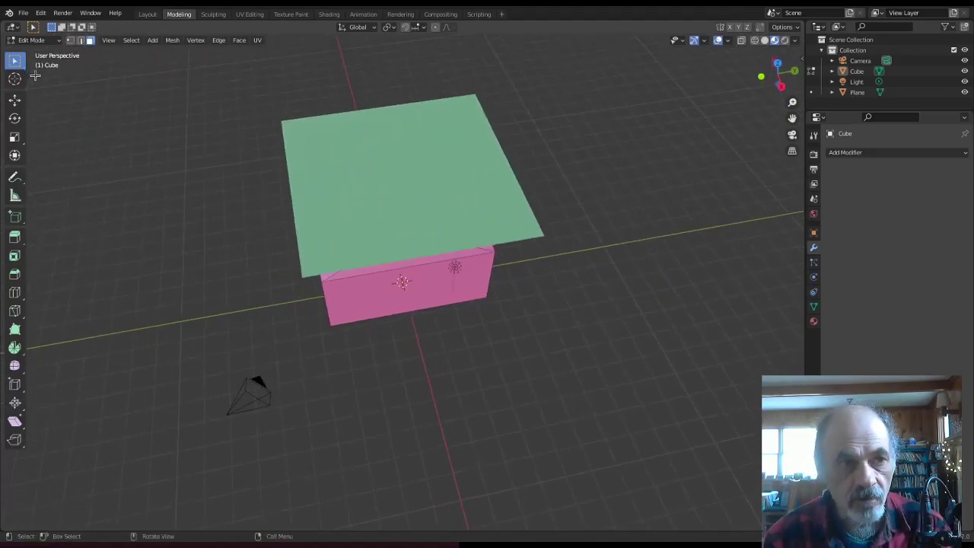
pyautogui.moveTo(240, 182); pyautogui.dragTo(218, 176, button='middle')
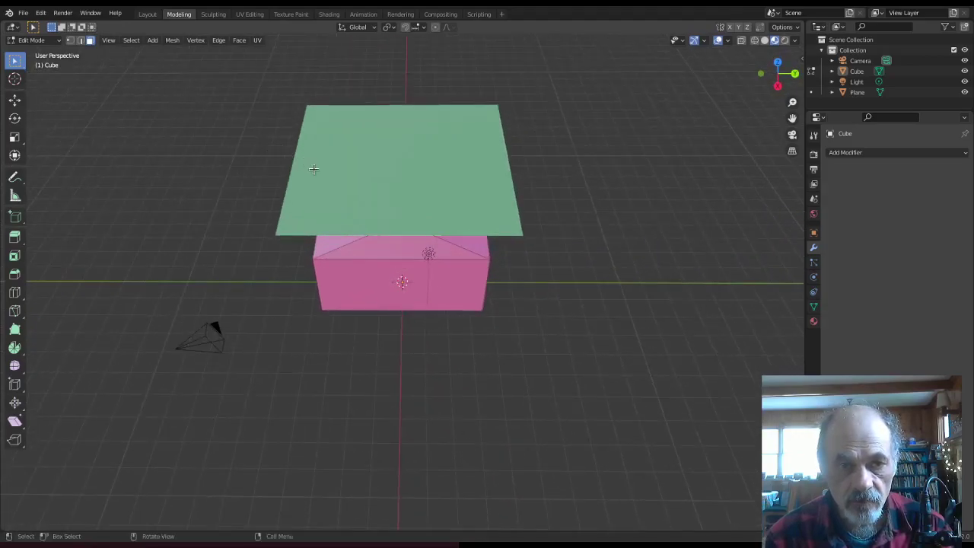
pyautogui.scroll(3, 315, 167)
pyautogui.scroll(-2, 300, 157)
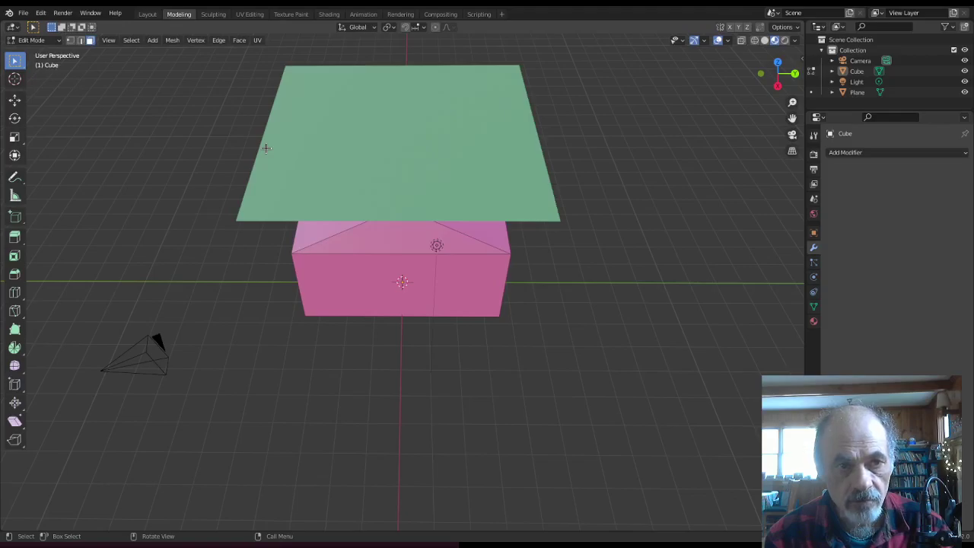
pyautogui.press('Tab')
pyautogui.click(266, 147)
pyautogui.press('Tab')
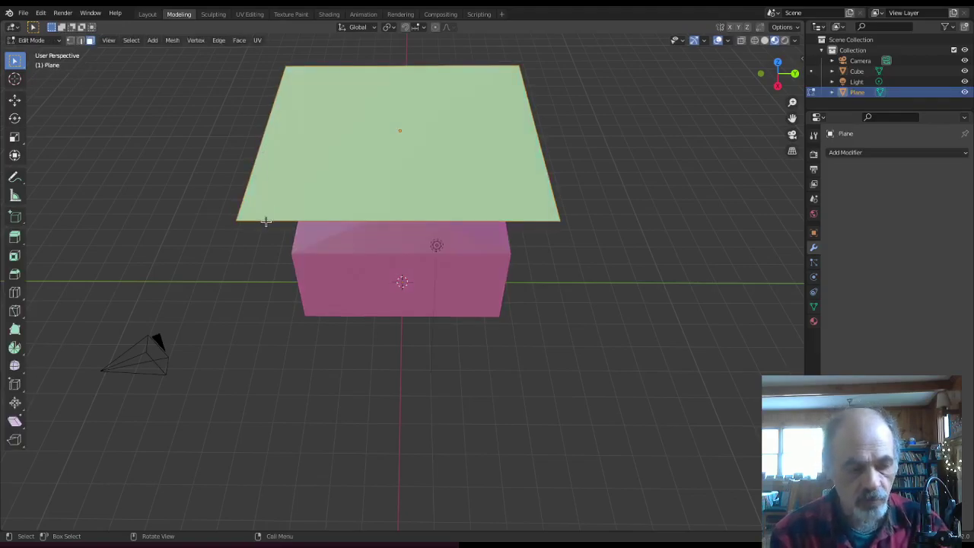
# Step: Add two evenly spaced vertical loop cuts across the plane
pyautogui.hotkey('ctrl', 'r')
pyautogui.scroll(1, 266, 222)
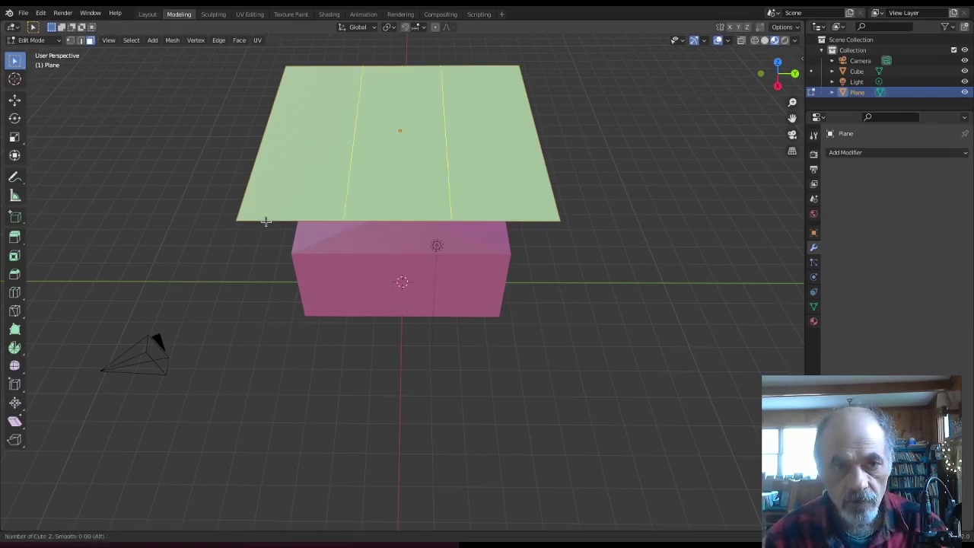
pyautogui.click(266, 222)
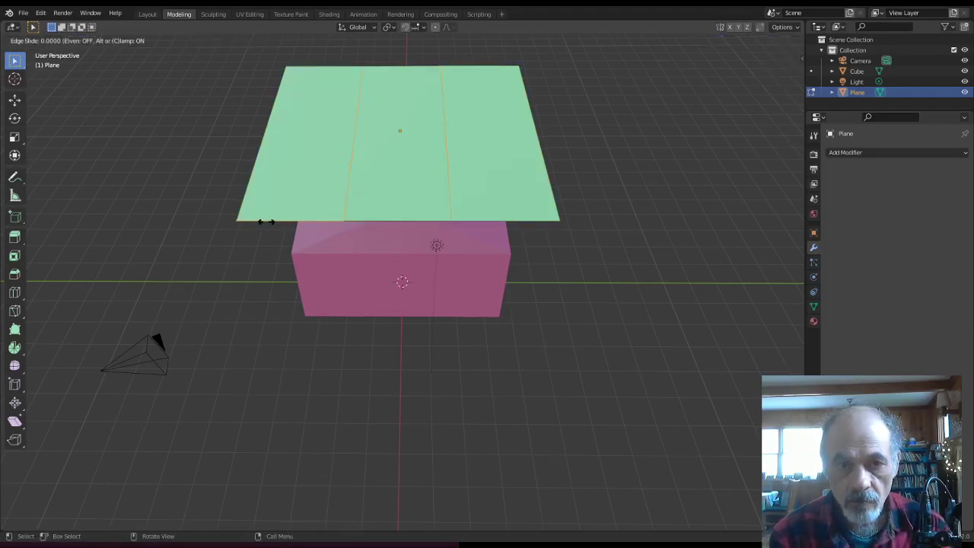
pyautogui.rightClick(266, 221)
# Step: Add two evenly spaced horizontal loop cuts across the plane
pyautogui.hotkey('ctrl', 'r')
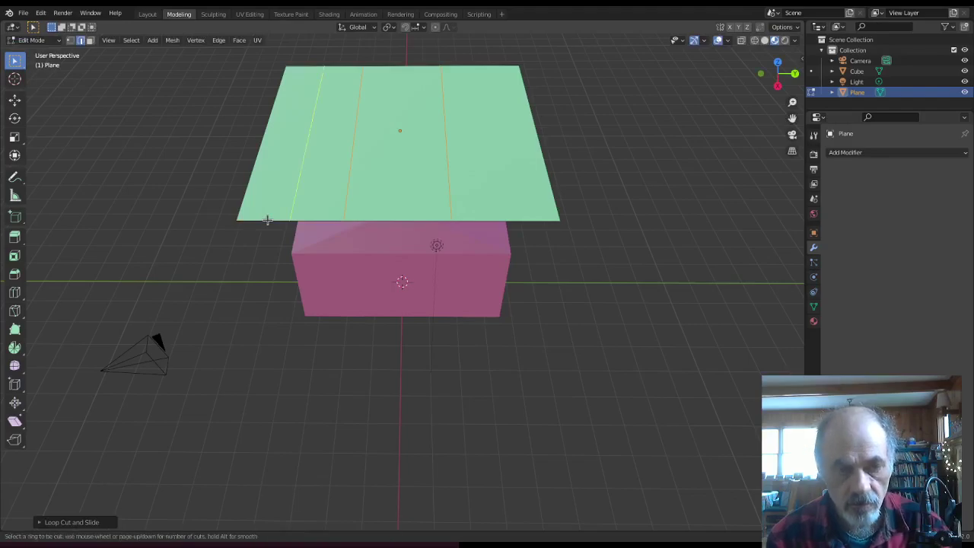
pyautogui.scroll(1, 438, 145)
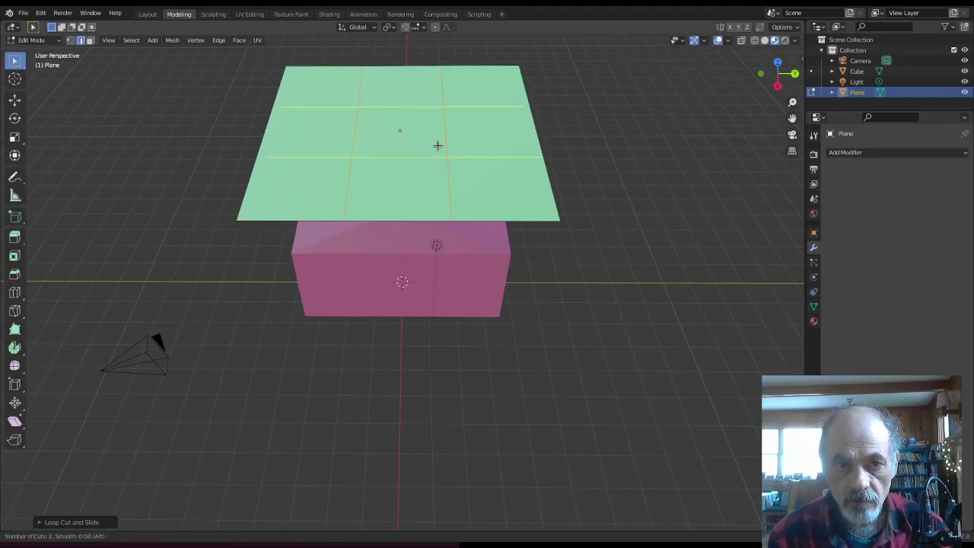
pyautogui.click(438, 146)
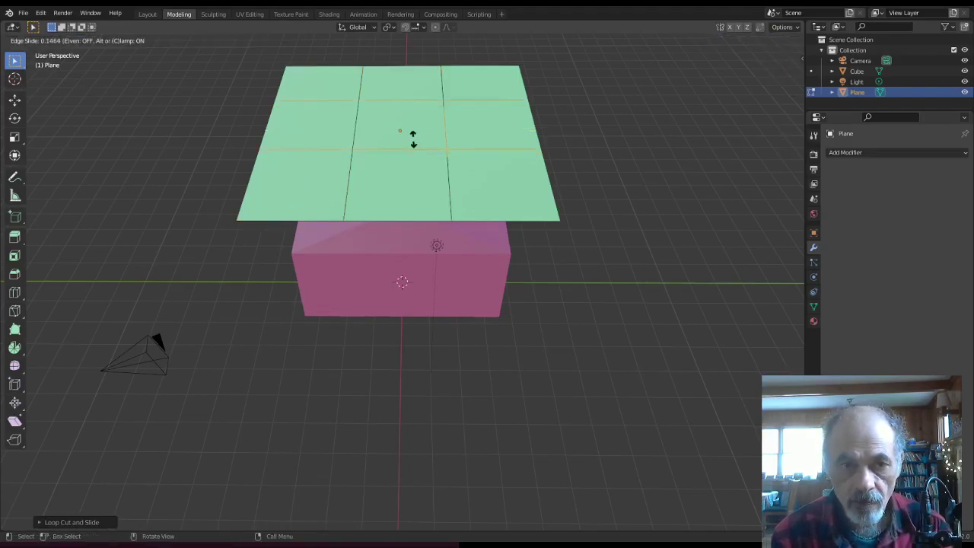
pyautogui.click(414, 138)
pyautogui.moveTo(413, 140); pyautogui.dragTo(409, 167, button='middle')
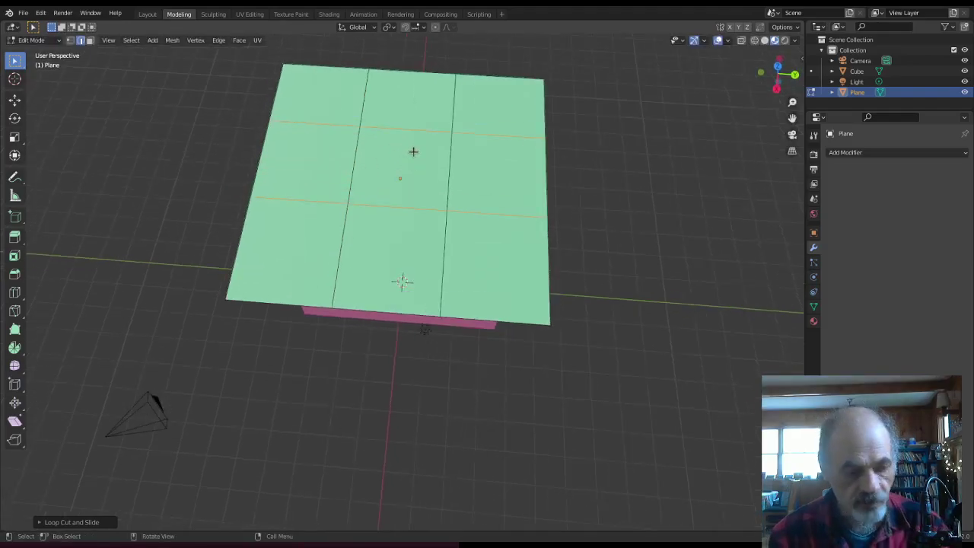
# Step: In face select mode, delete the plane's centre face
pyautogui.press('3')
pyautogui.click(412, 154)
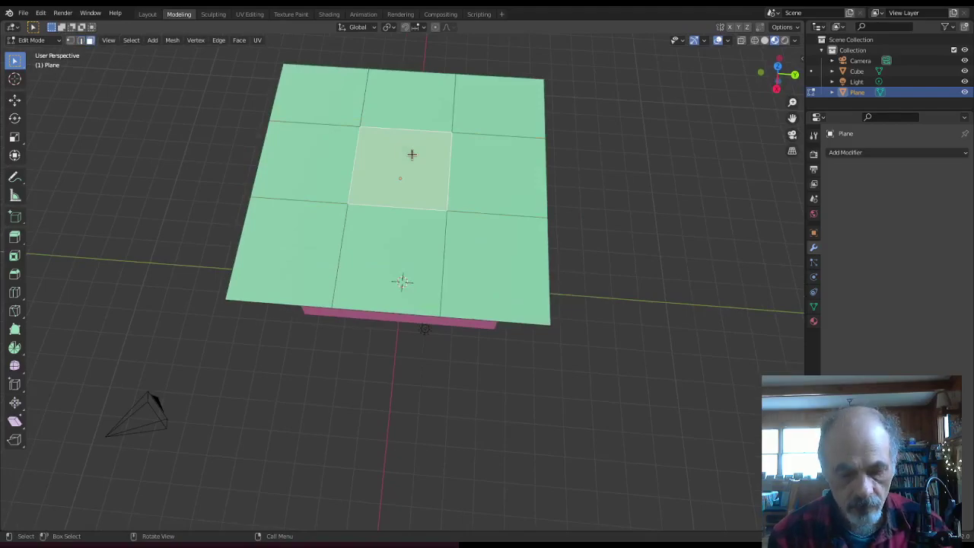
pyautogui.press('x')
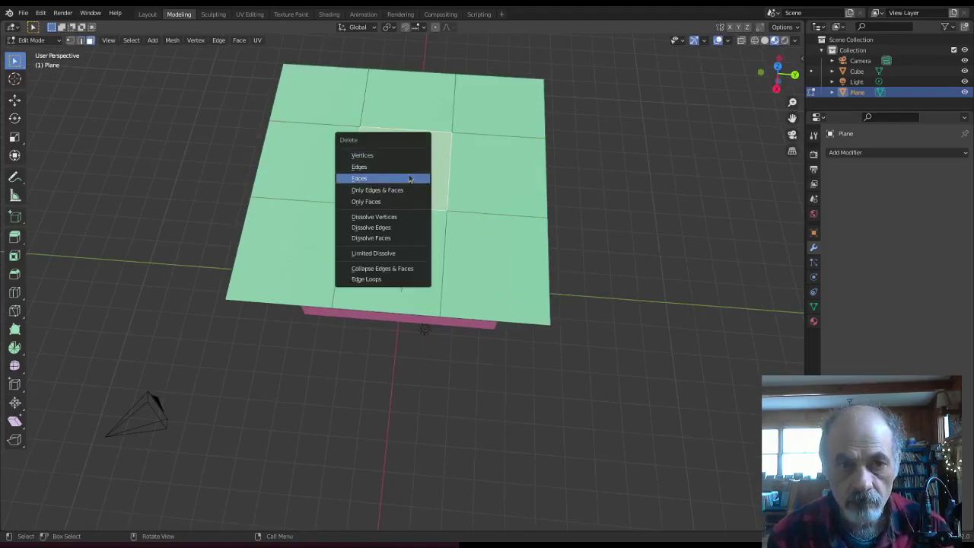
pyautogui.click(410, 178)
pyautogui.moveTo(305, 157); pyautogui.dragTo(218, 185, button='middle')
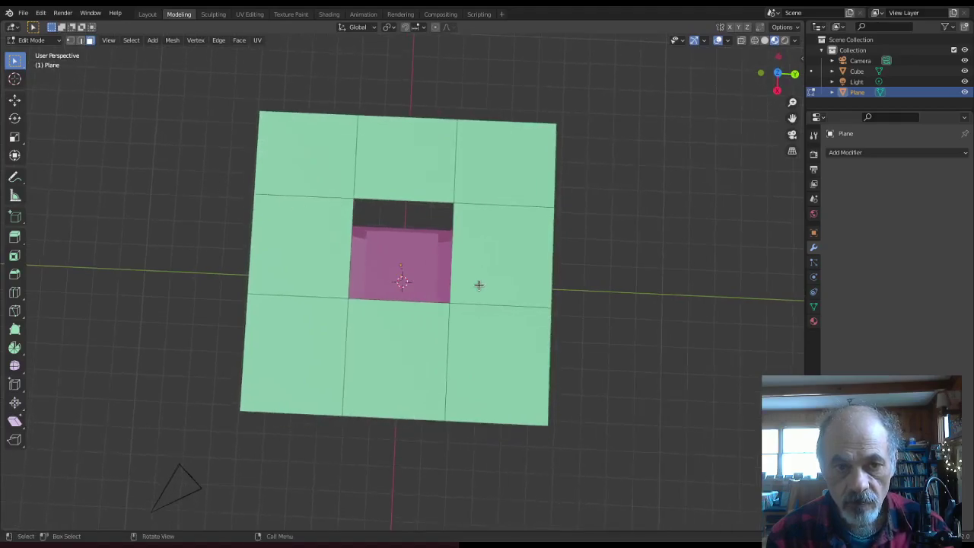
# Step: Box-select the vertices around the hole in vertex mode, then switch to top orthographic view
pyautogui.press('1')
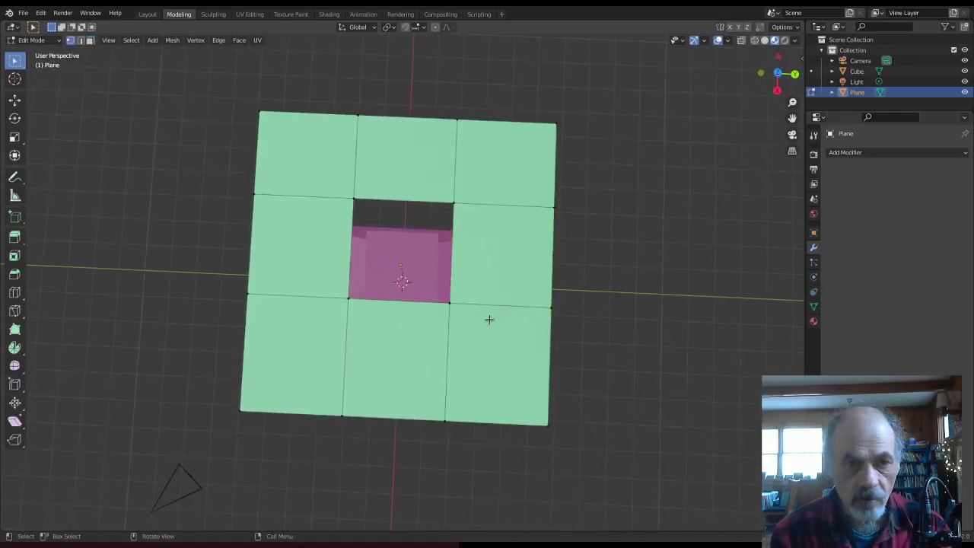
pyautogui.moveTo(490, 319); pyautogui.dragTo(320, 194)
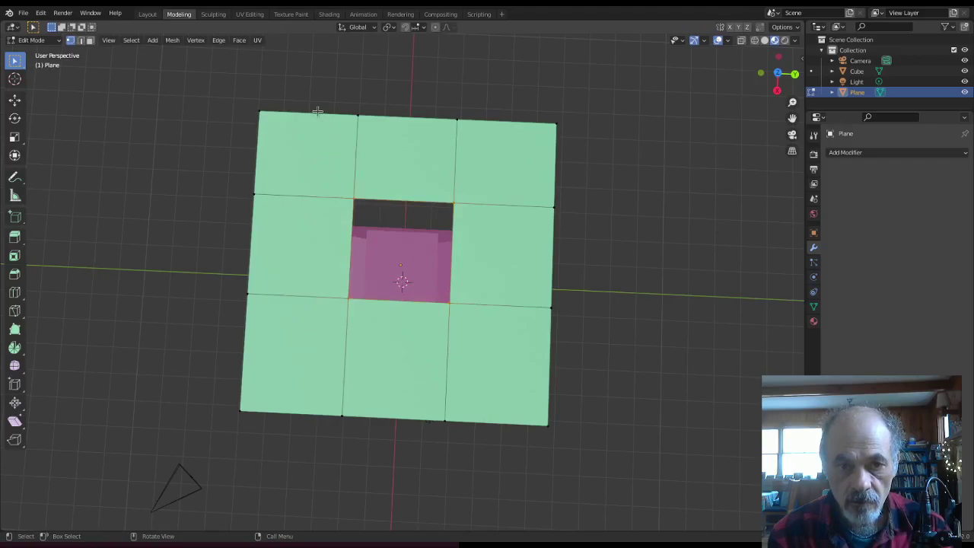
pyautogui.press('KP_7')
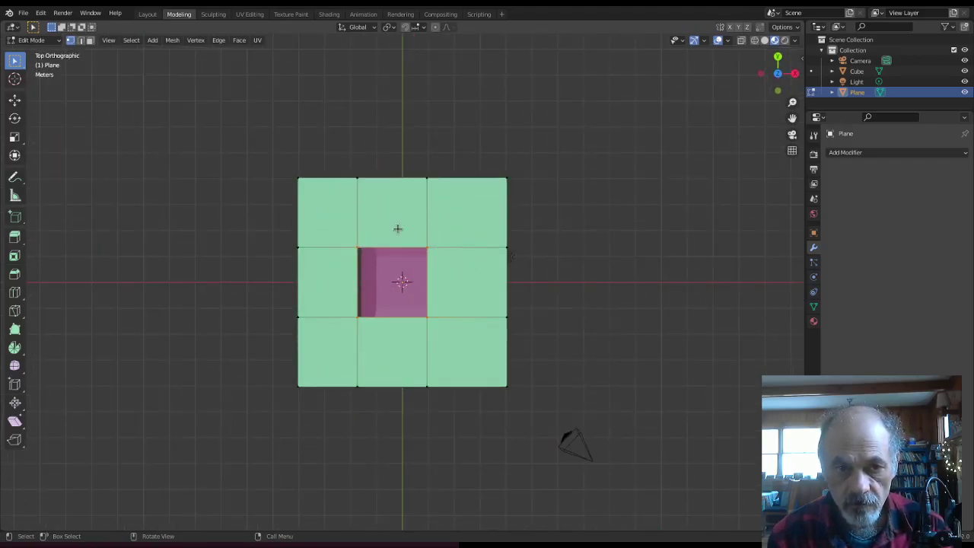
# Step: Scale the hole's vertices down slightly to make the neck opening smaller
pyautogui.press('s')
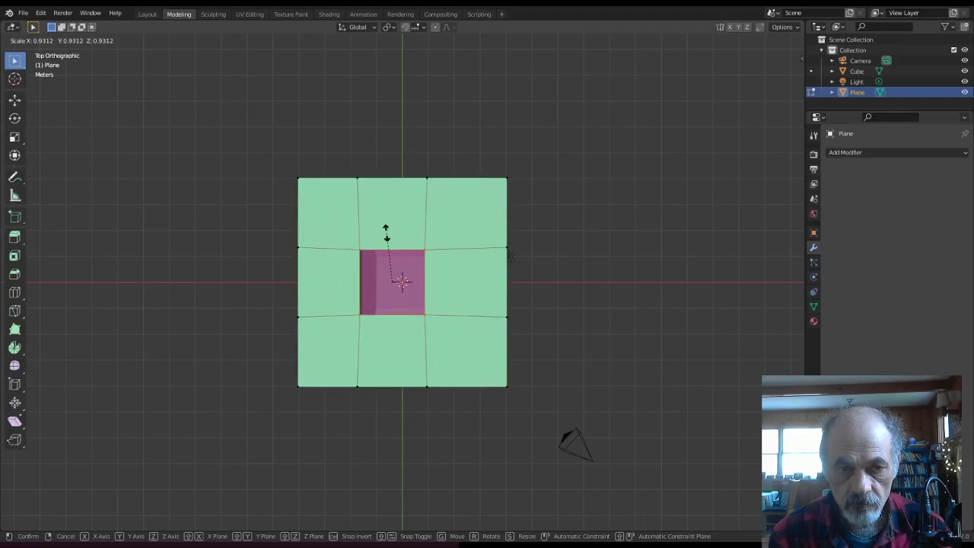
pyautogui.click(387, 234)
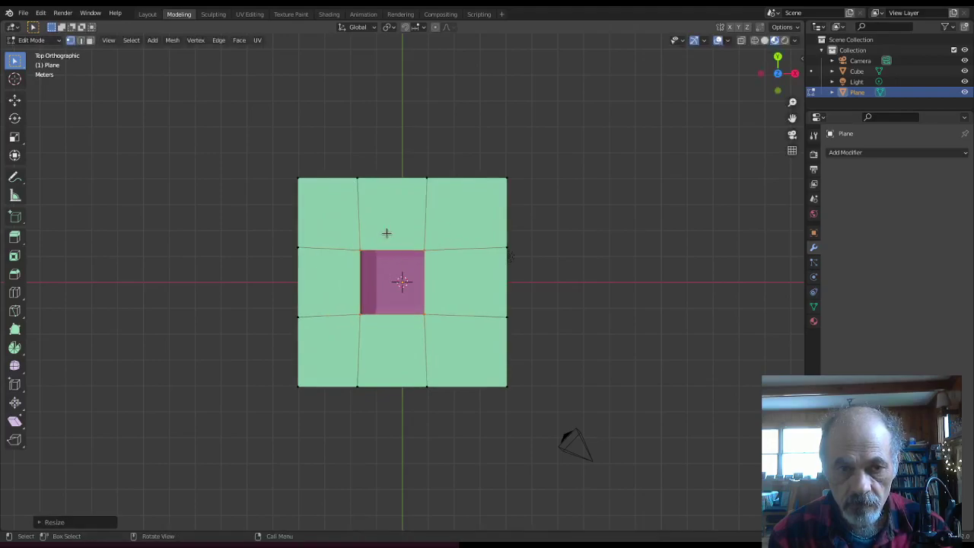
pyautogui.click(552, 191)
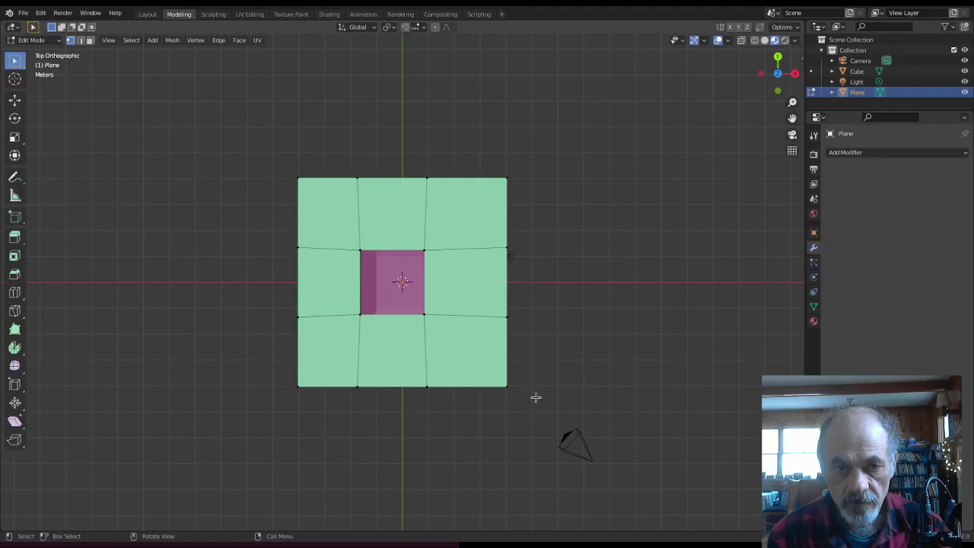
# Step: Box-select the hole's four corners and move them along X over the character
pyautogui.moveTo(536, 398); pyautogui.dragTo(217, 110)
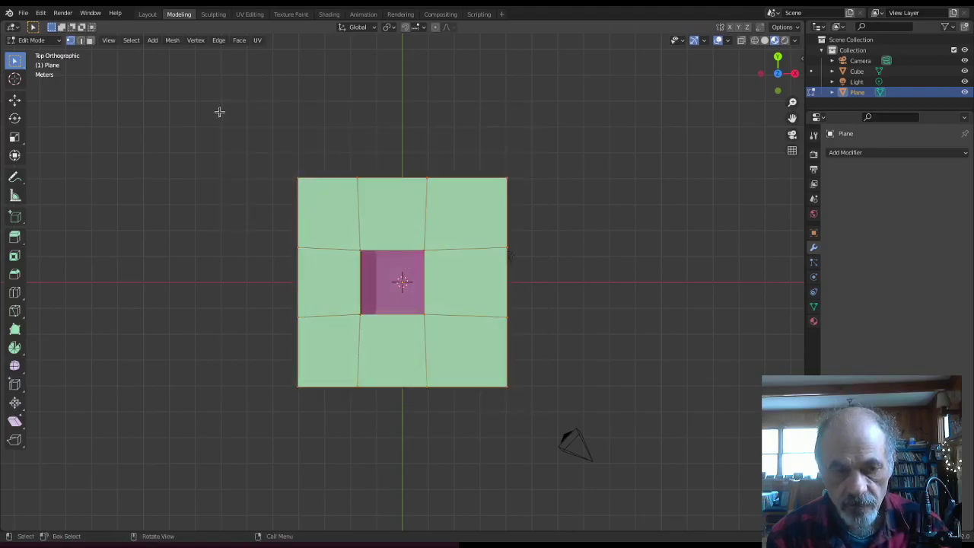
pyautogui.moveTo(434, 323); pyautogui.dragTo(327, 238)
pyautogui.press('g')
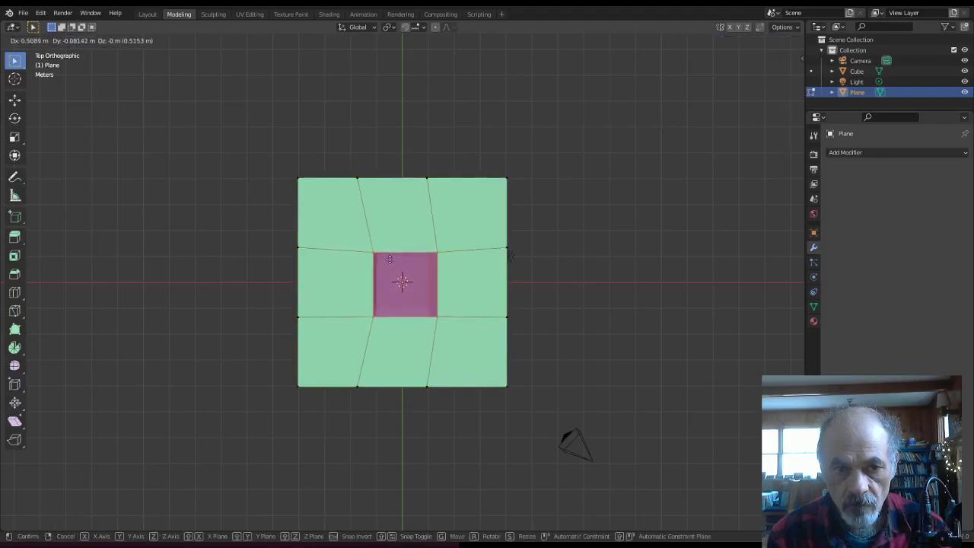
pyautogui.press('x')
pyautogui.press('x')
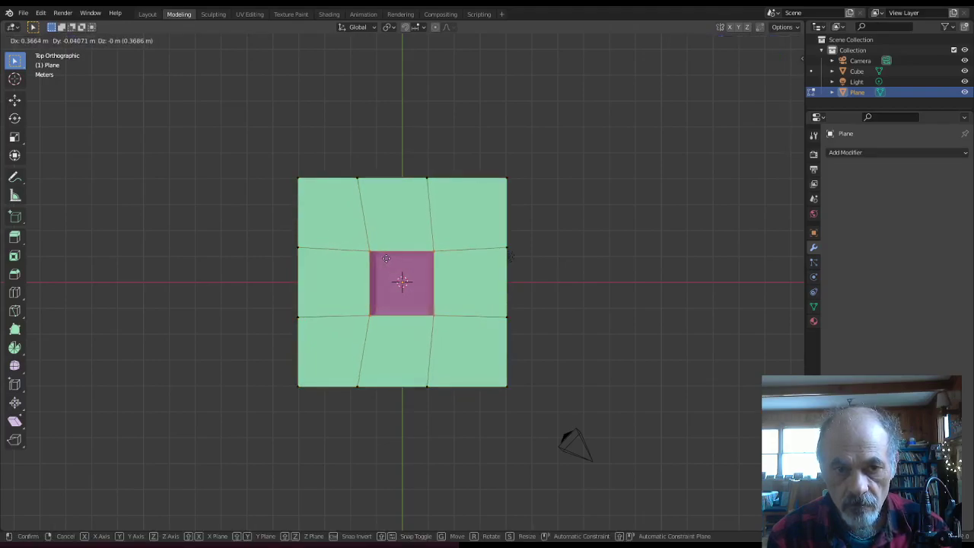
pyautogui.click(386, 258)
pyautogui.moveTo(266, 265); pyautogui.dragTo(214, 242, button='middle')
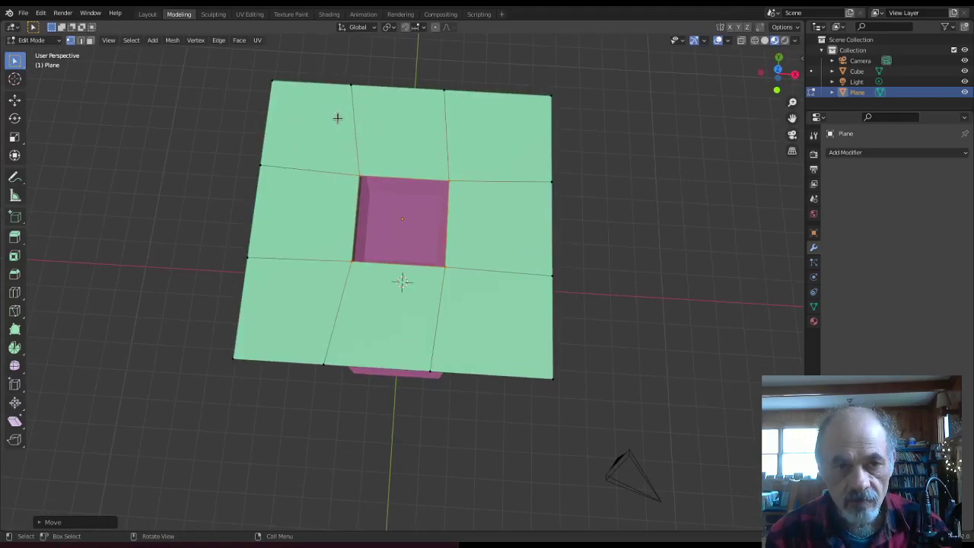
pyautogui.moveTo(175, 182); pyautogui.dragTo(176, 157, button='middle')
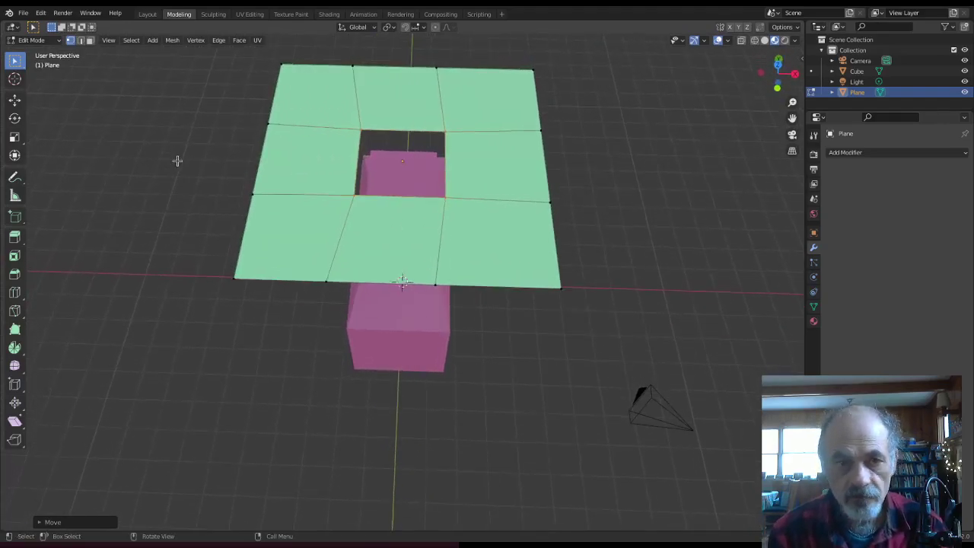
# Step: Back in Object Mode, select the pink cube and add a Collision physics modifier
pyautogui.press('Tab')
pyautogui.moveTo(177, 114)
pyautogui.mouseDown(button='middle')
pyautogui.moveTo(206, 211)
pyautogui.moveTo(196, 90)
pyautogui.moveTo(190, 108)
pyautogui.mouseUp(button='middle')
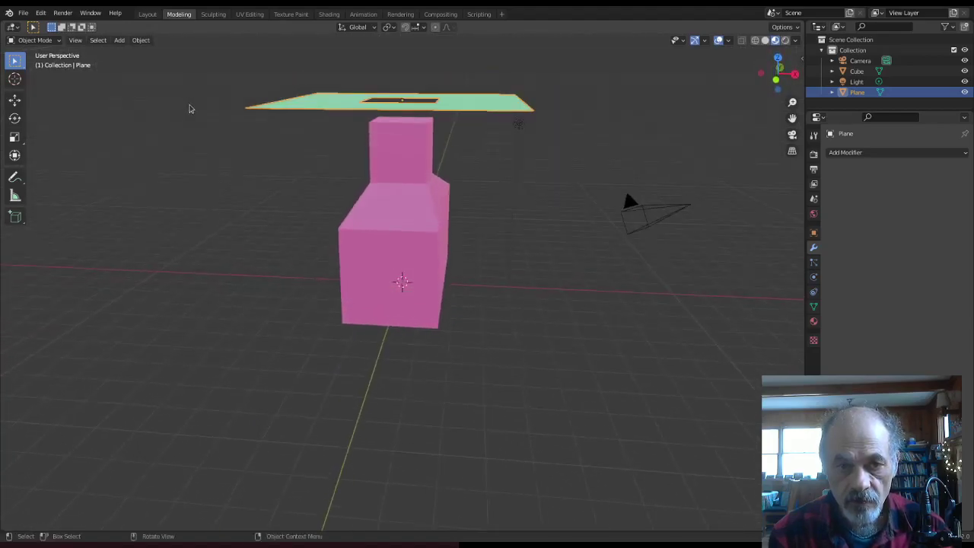
pyautogui.moveTo(253, 173); pyautogui.dragTo(146, 137, button='middle')
pyautogui.click(378, 220)
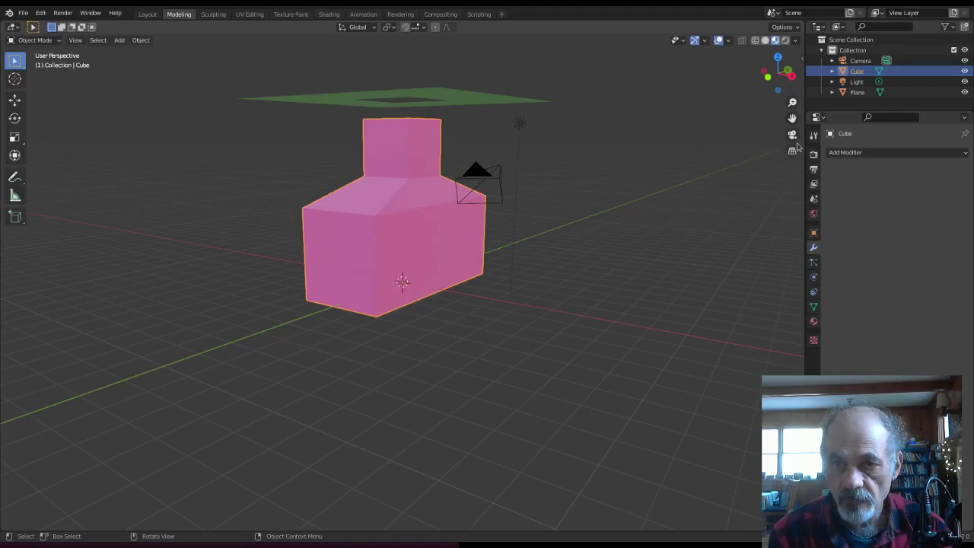
pyautogui.click(841, 153)
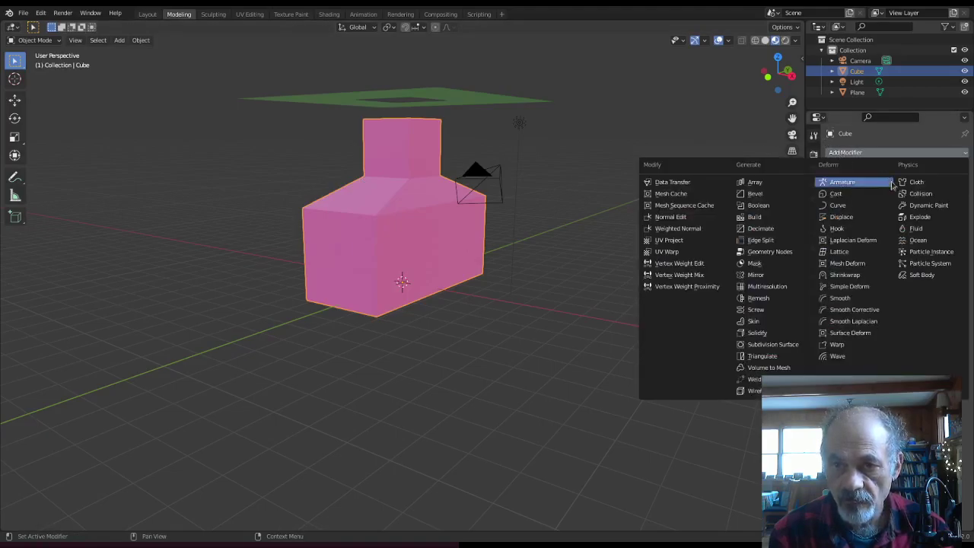
pyautogui.click(919, 194)
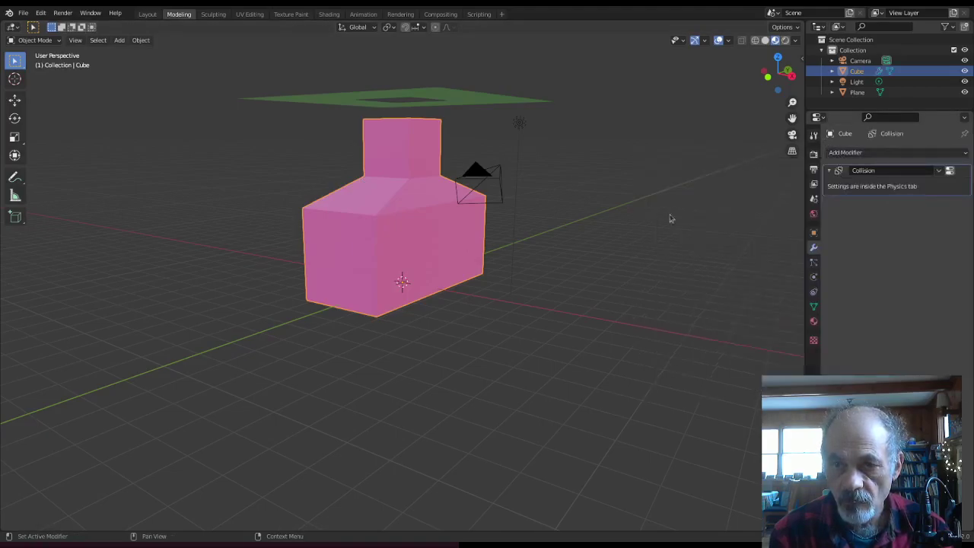
pyautogui.moveTo(337, 171); pyautogui.dragTo(343, 207, button='middle')
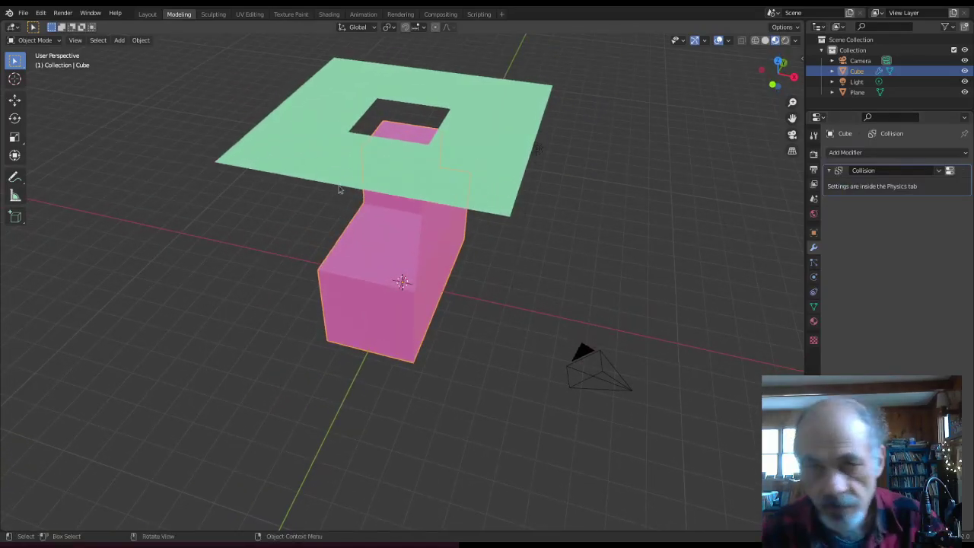
# Step: Add a Subdivision Surface modifier to the plane with Levels Viewport 6, set to Catmull-Clark
pyautogui.click(272, 122)
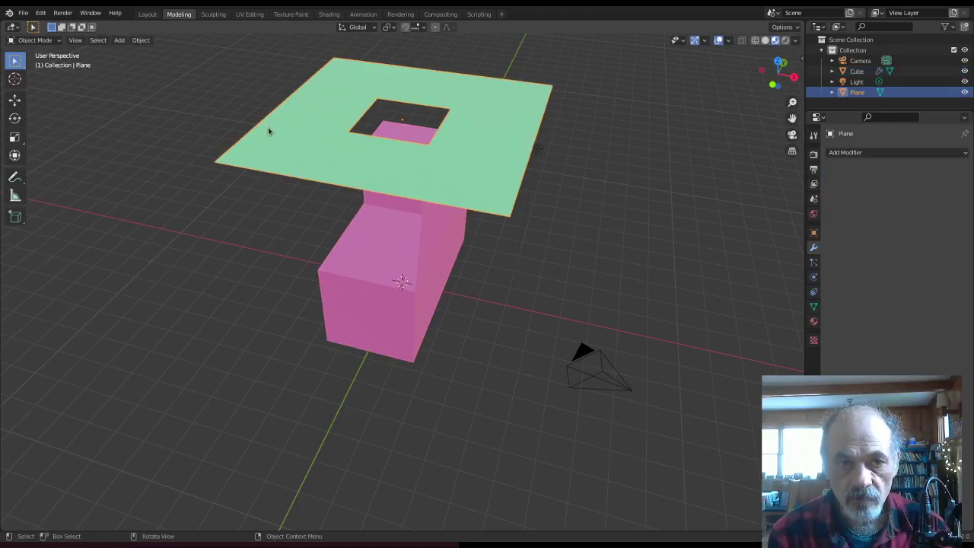
pyautogui.click(892, 152)
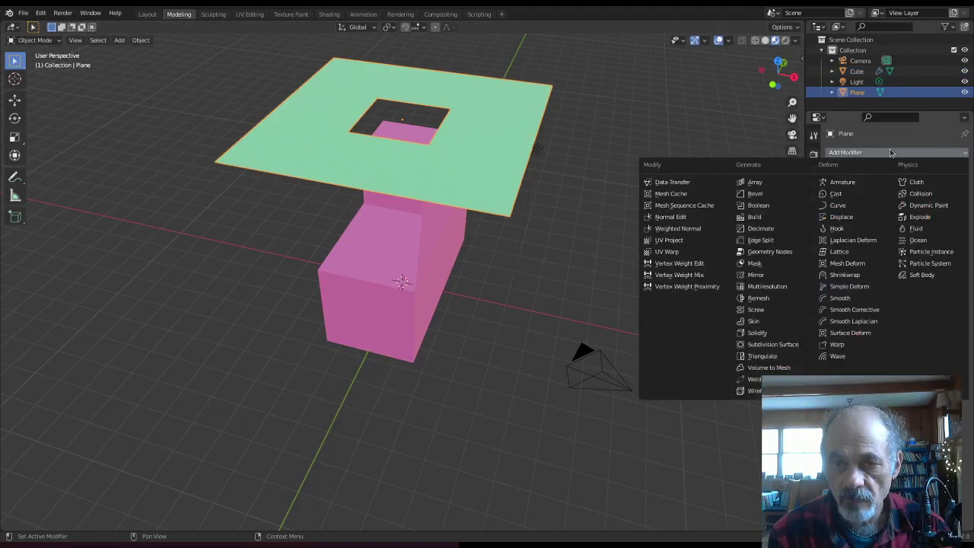
pyautogui.click(773, 345)
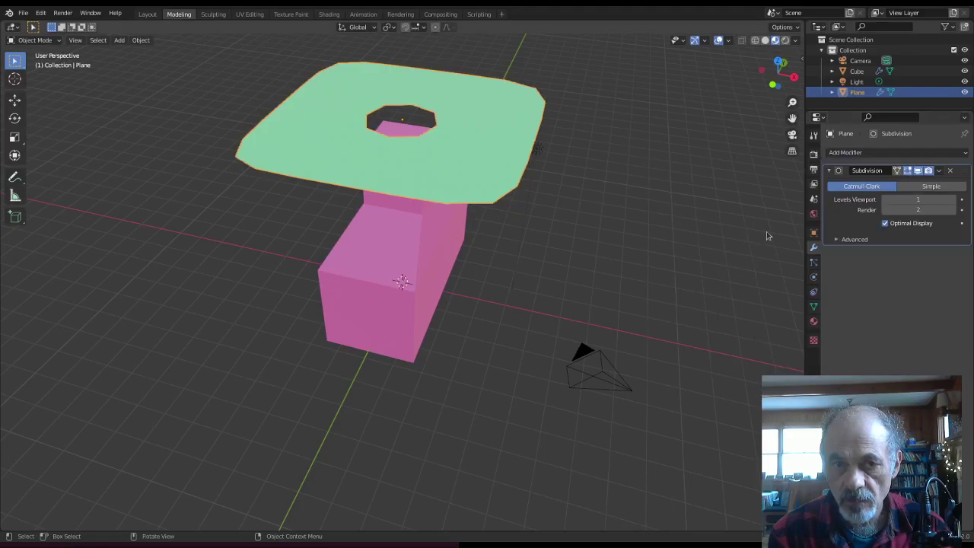
pyautogui.moveTo(898, 202); pyautogui.dragTo(920, 201)
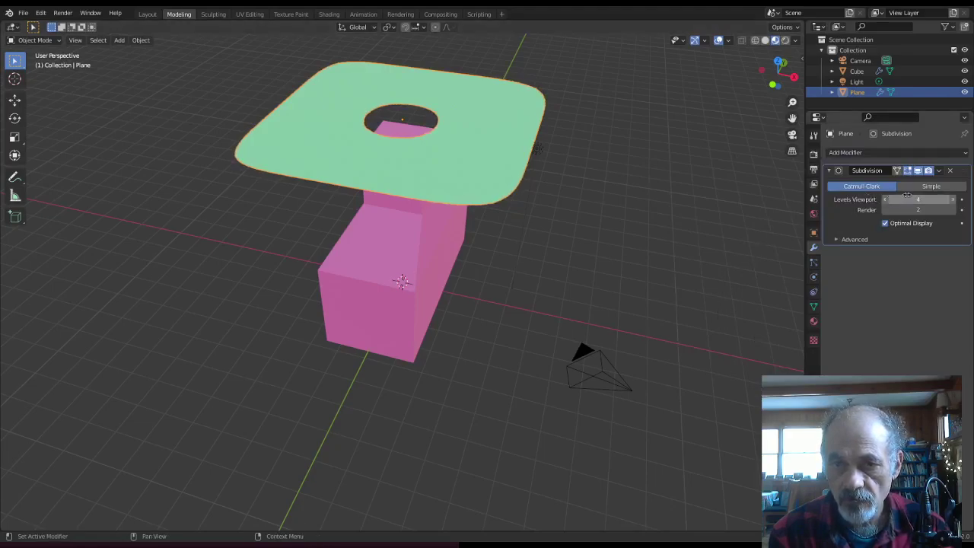
pyautogui.click(955, 199)
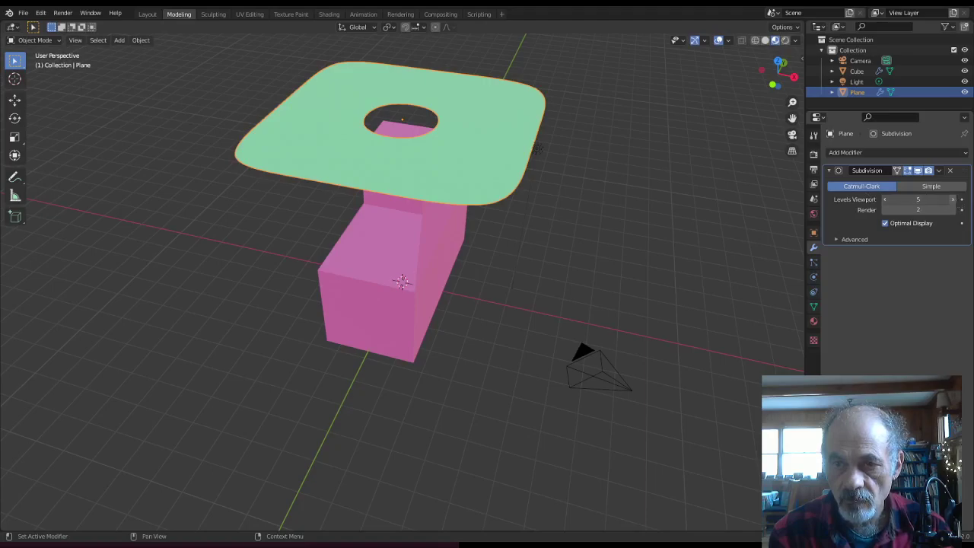
pyautogui.click(932, 186)
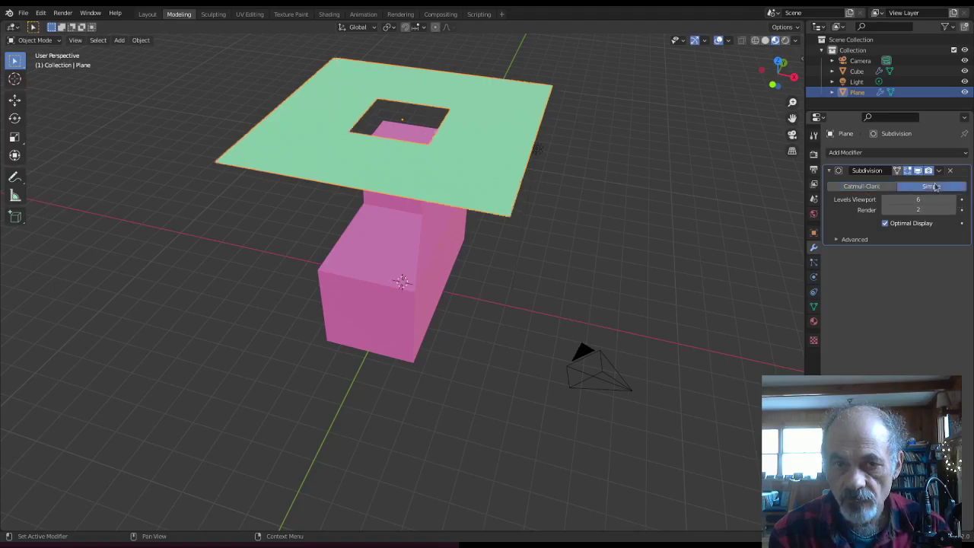
pyautogui.click(865, 186)
pyautogui.moveTo(513, 178)
pyautogui.mouseDown(button='middle')
pyautogui.moveTo(509, 207)
pyautogui.moveTo(459, 194)
pyautogui.moveTo(490, 189)
pyautogui.moveTo(509, 161)
pyautogui.mouseUp(button='middle')
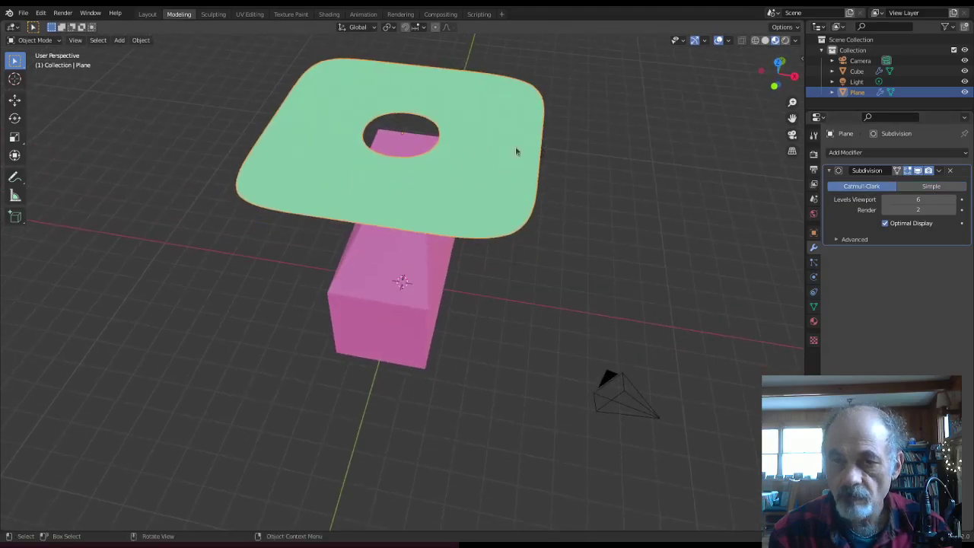
pyautogui.moveTo(657, 159); pyautogui.dragTo(657, 168, button='middle')
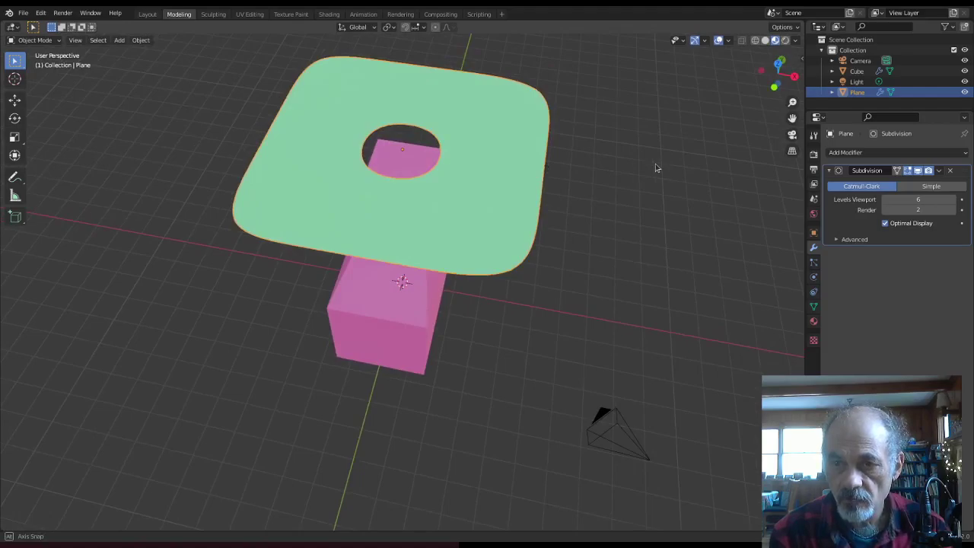
pyautogui.moveTo(657, 168)
pyautogui.mouseDown(button='middle')
pyautogui.moveTo(654, 154)
pyautogui.moveTo(660, 169)
pyautogui.mouseUp(button='middle')
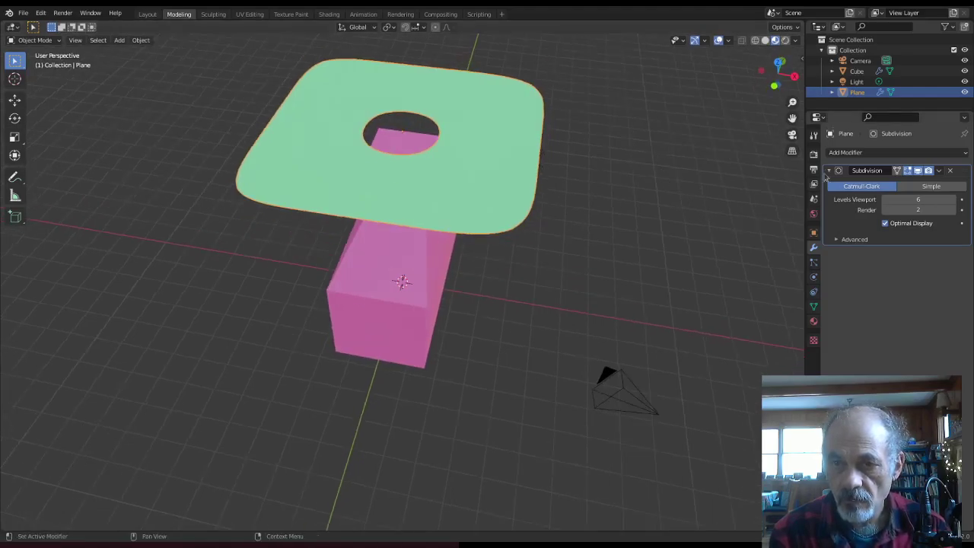
# Step: Add a Cloth modifier to the plane, then split off a bottom area set to Timeline
pyautogui.click(904, 153)
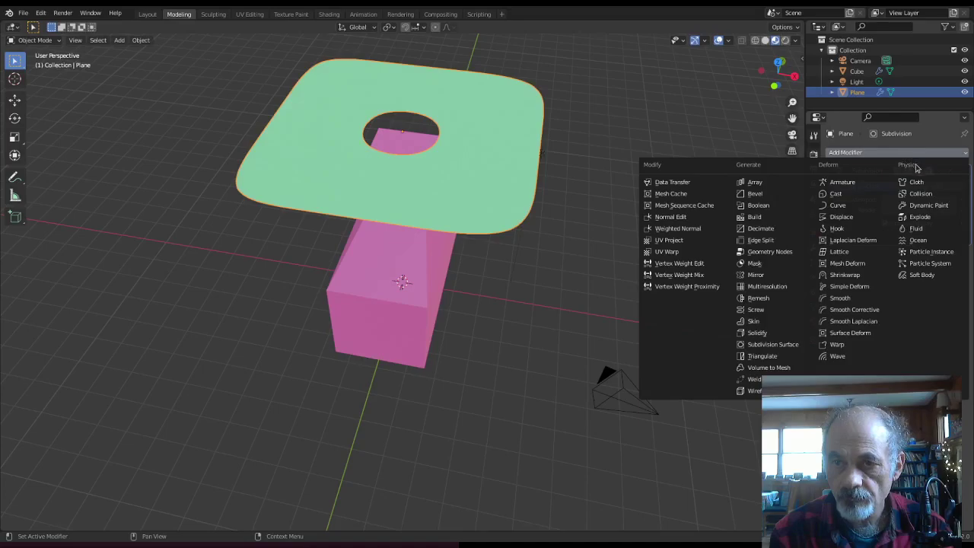
pyautogui.click(921, 183)
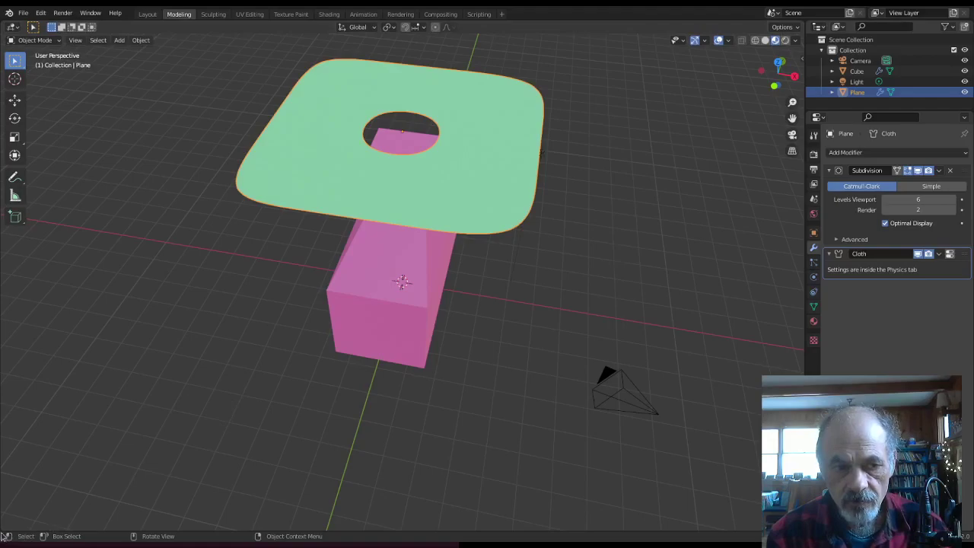
pyautogui.moveTo(3, 528); pyautogui.dragTo(7, 493)
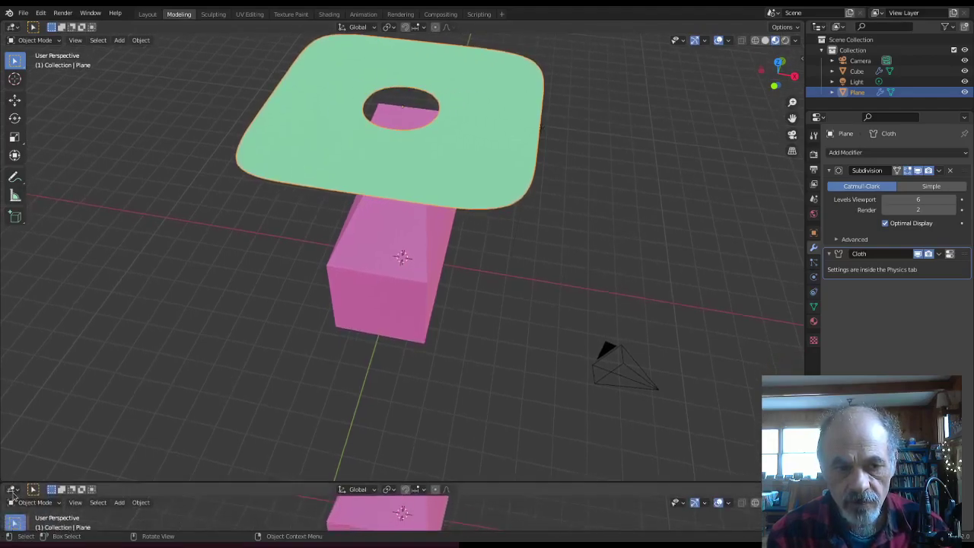
pyautogui.click(12, 489)
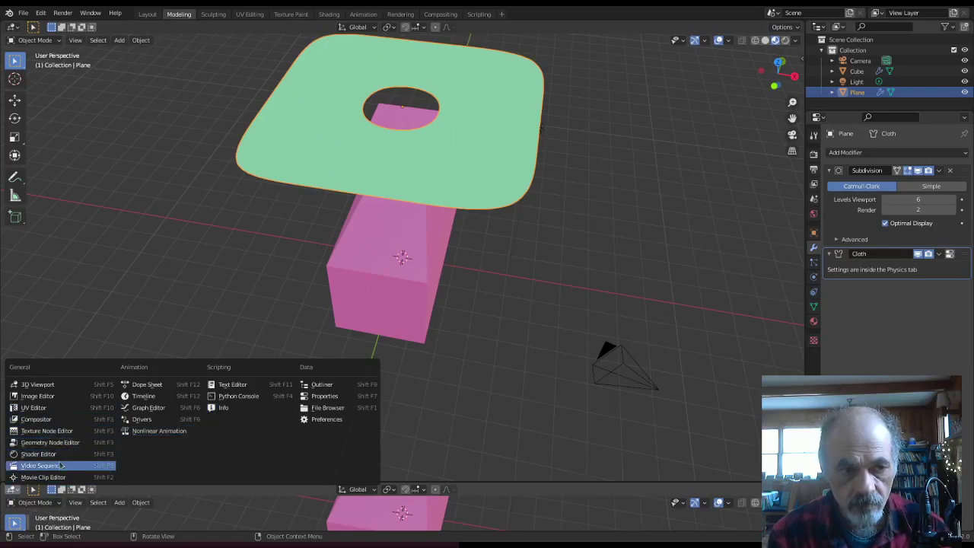
pyautogui.click(137, 396)
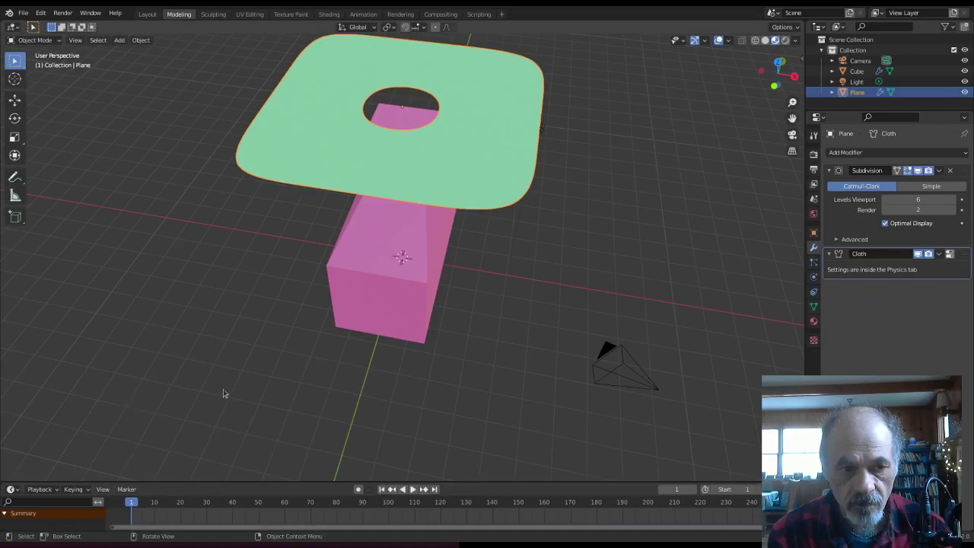
pyautogui.moveTo(226, 394); pyautogui.dragTo(240, 362, button='middle')
# Step: Start playback so the cloth falls onto the collision cube, letting it run to about frame 55
pyautogui.press('space')
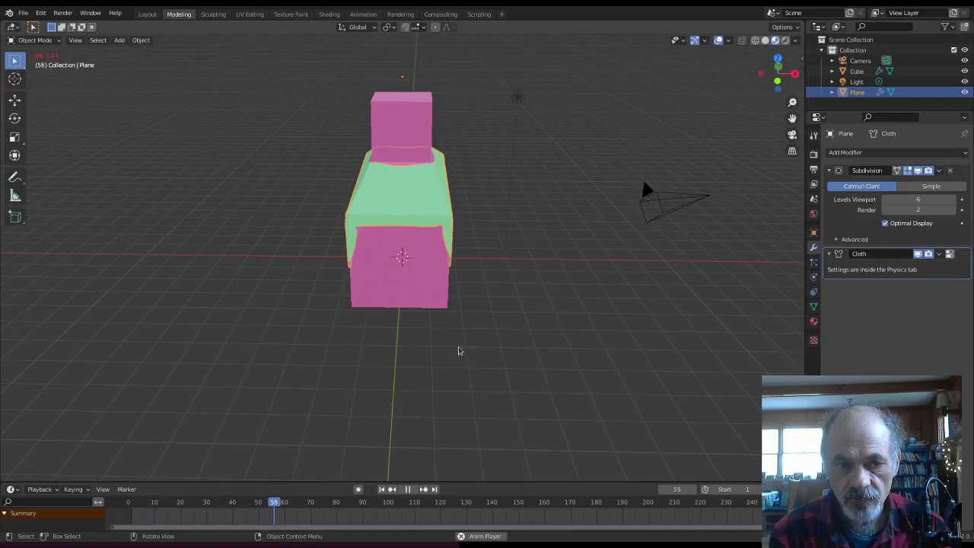
# Step: Stop playback with the cloth draped at frame 57
pyautogui.press('space')
pyautogui.moveTo(393, 363); pyautogui.dragTo(346, 331, button='middle')
pyautogui.scroll(4, 516, 335)
pyautogui.scroll(2, 447, 312)
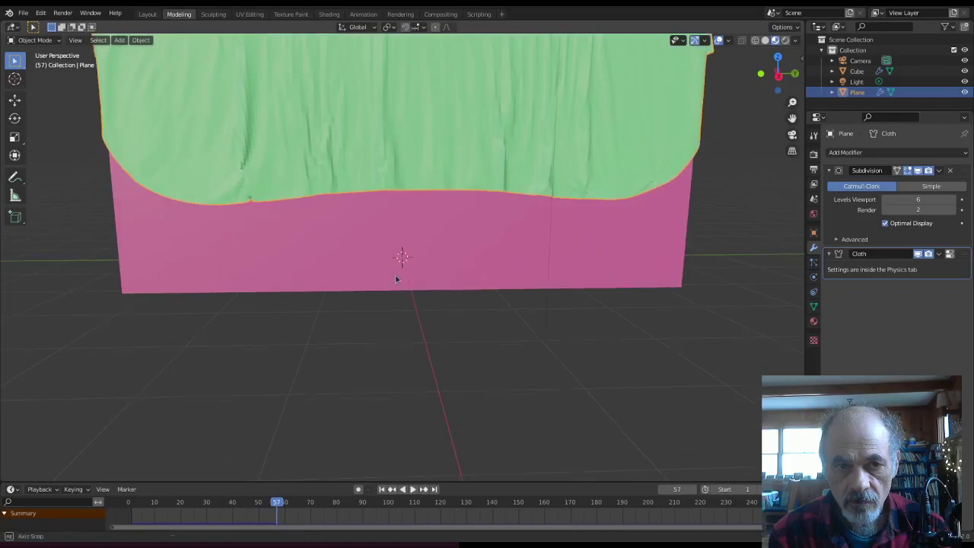
pyautogui.moveTo(447, 312); pyautogui.dragTo(342, 259, button='middle')
# Step: Apply Shade Smooth to the draped green cloth from its context menu
pyautogui.rightClick(224, 134)
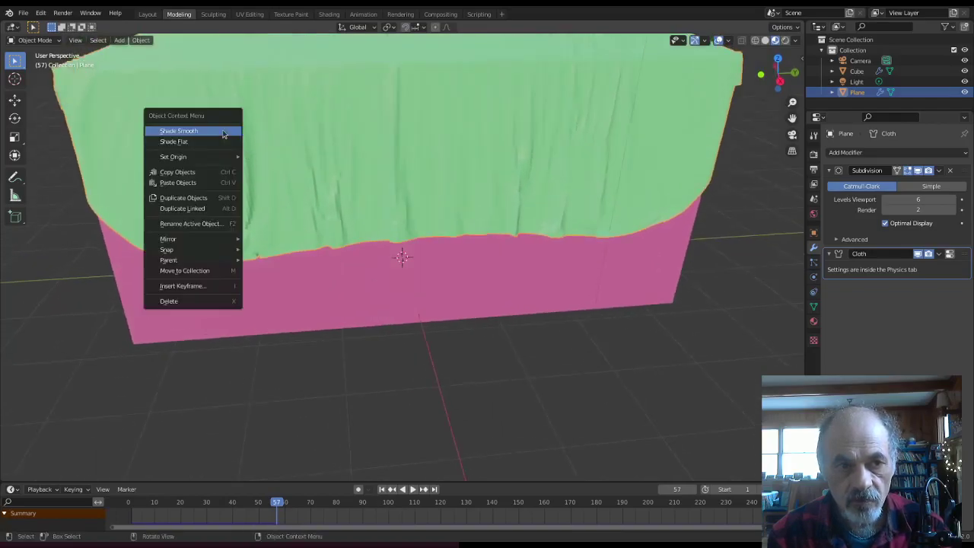
pyautogui.click(224, 134)
pyautogui.moveTo(264, 188); pyautogui.dragTo(354, 177, button='middle')
pyautogui.scroll(-6, 190, 174)
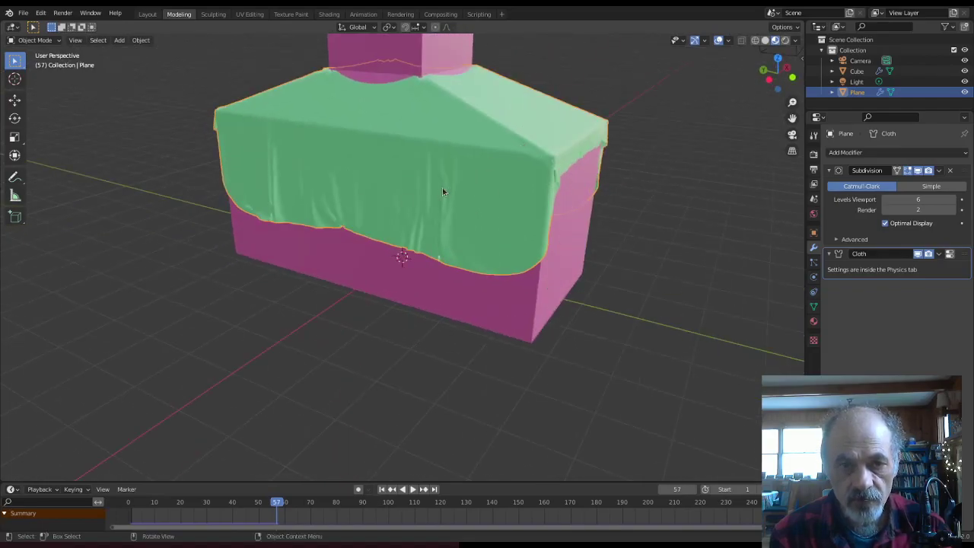